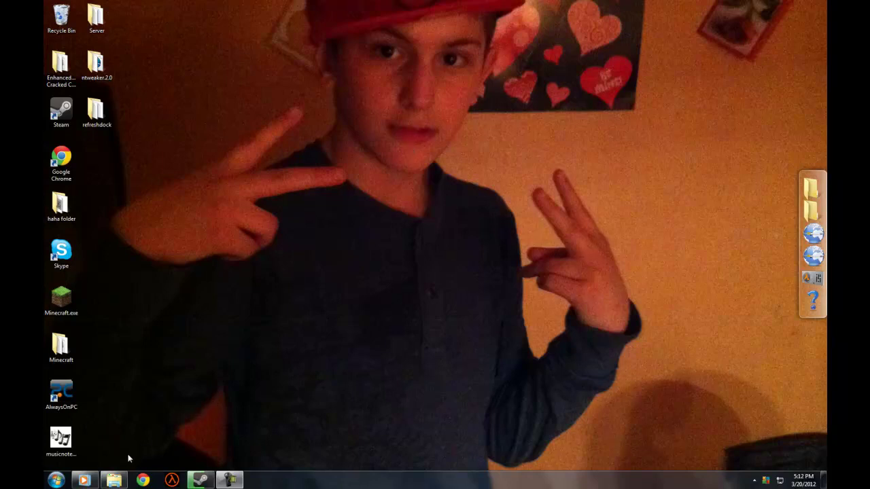
Open the ntweaker2.0 desktop folder and launch nTweaker 2.0.exe to its welcome screen.
left_click(108, 65)
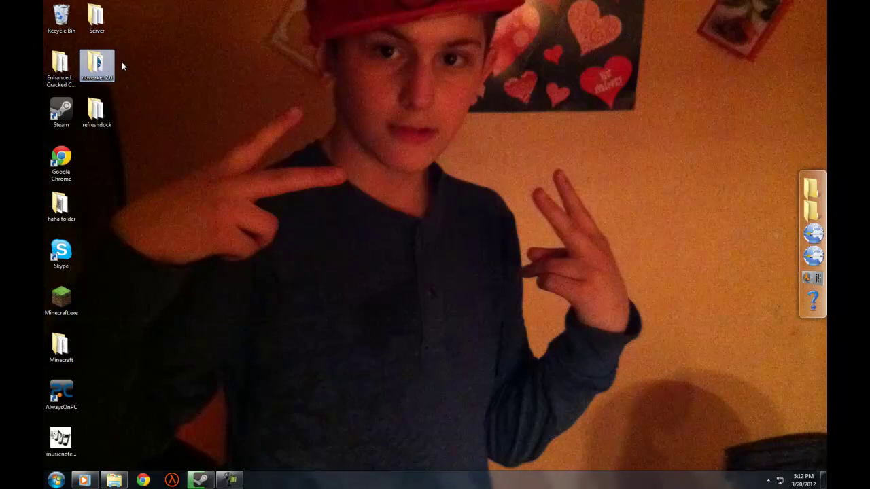
double_click(96, 64)
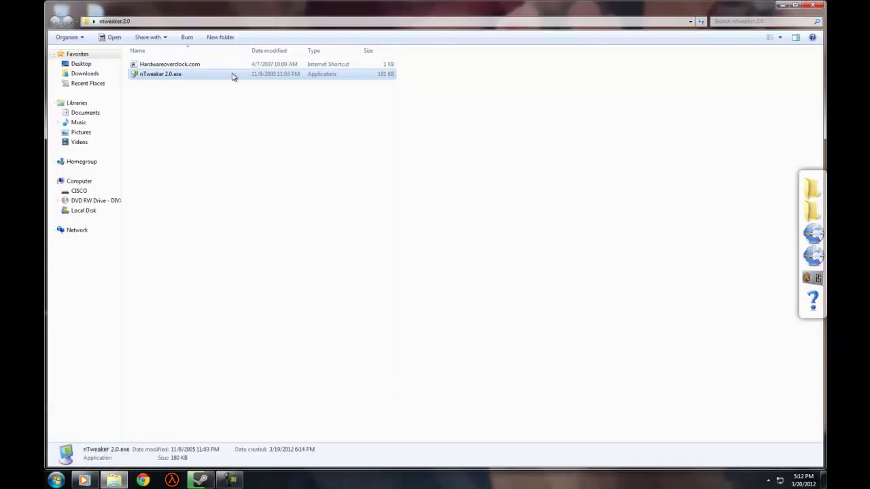
double_click(234, 75)
Step past nTweaker's welcome and credits pages, keeping the option to modify the current driver.
left_click(795, 6)
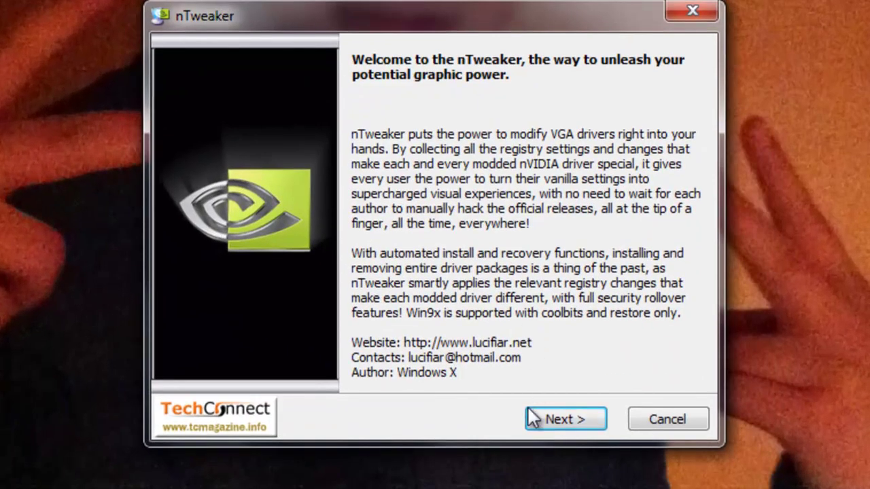
left_click(572, 418)
left_click(575, 418)
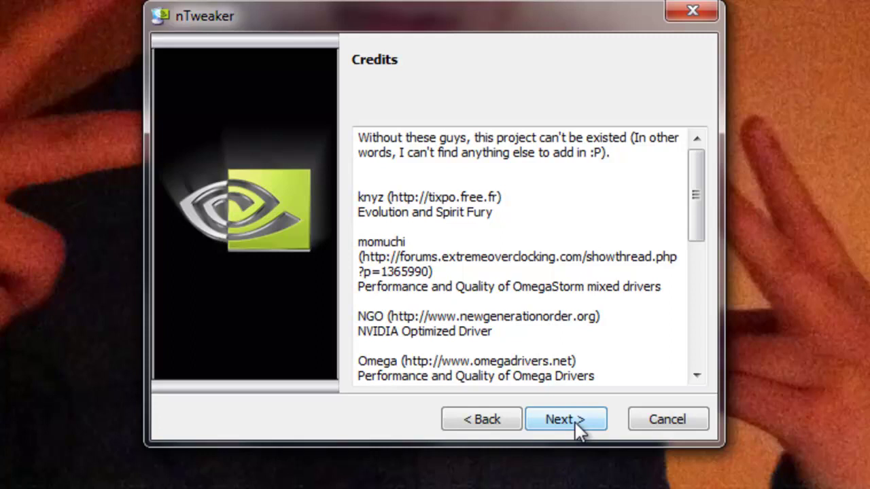
left_click(575, 418)
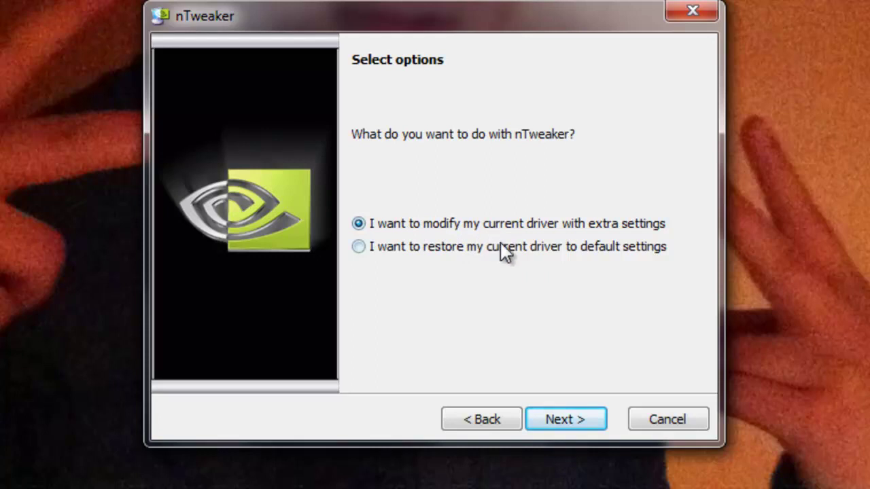
left_click(573, 425)
Enable all four tweaking areas (data profile, compatibility, mobility, coolbits) and accept the first profile.
left_click(416, 223)
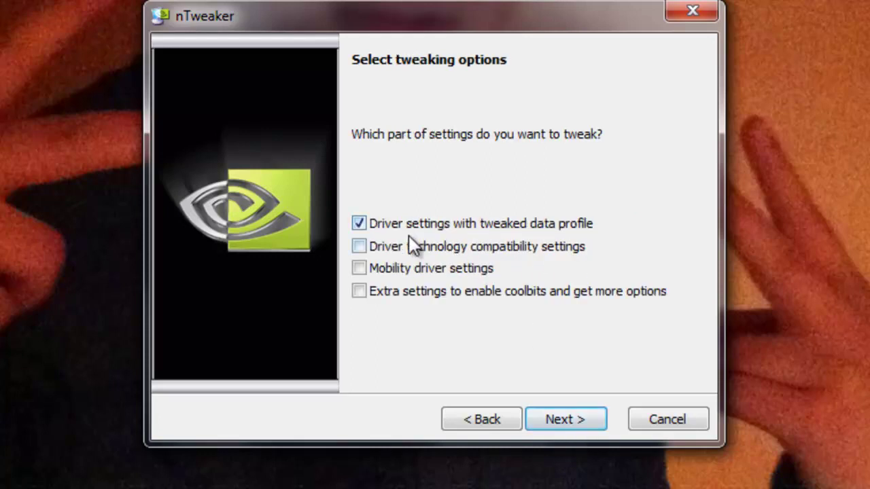
left_click(408, 245)
left_click(401, 268)
left_click(408, 292)
left_click(579, 419)
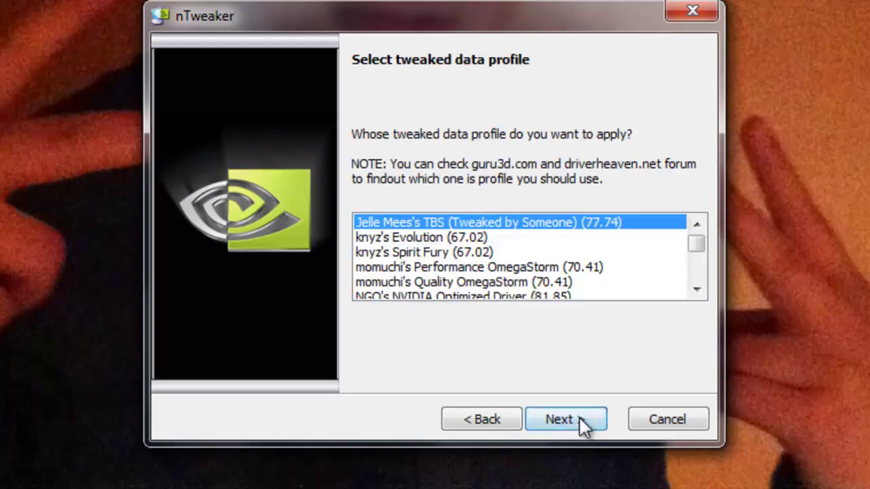
left_click(558, 420)
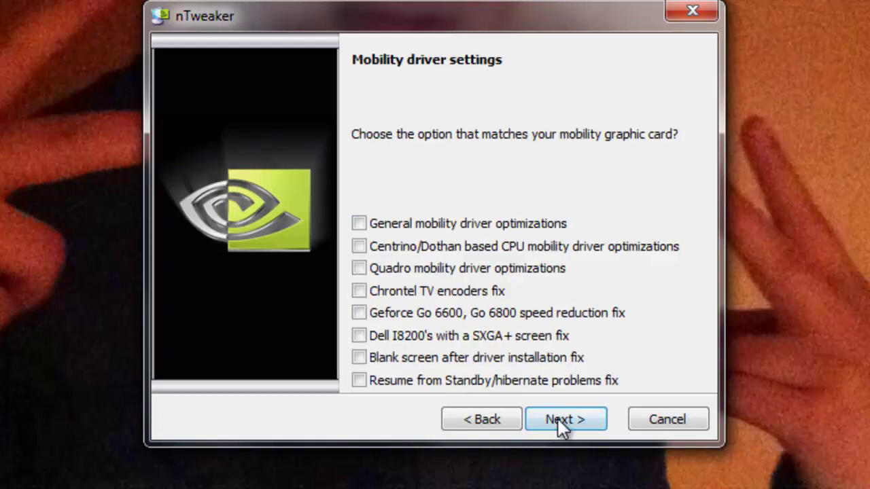
Enable all eight mobility fixes, from General optimizations through the standby/hibernate fix.
left_click(448, 224)
left_click(446, 246)
left_click(422, 270)
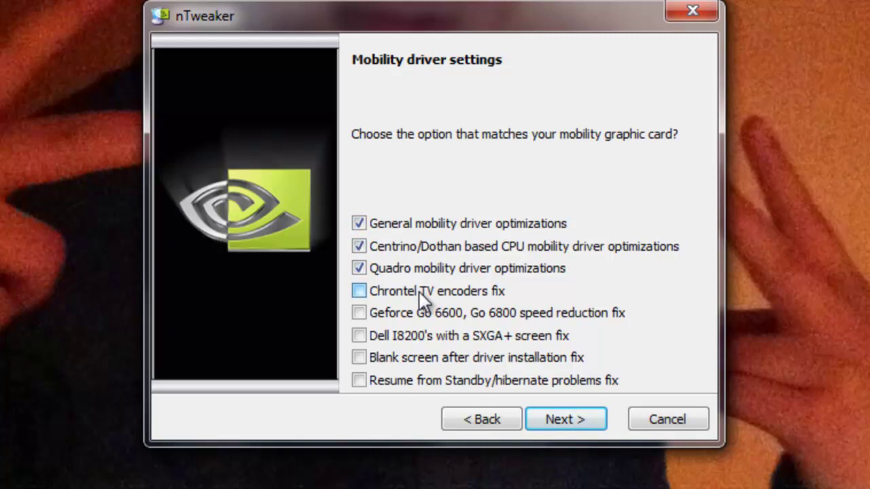
left_click(423, 293)
left_click(423, 314)
left_click(423, 336)
left_click(425, 359)
left_click(432, 382)
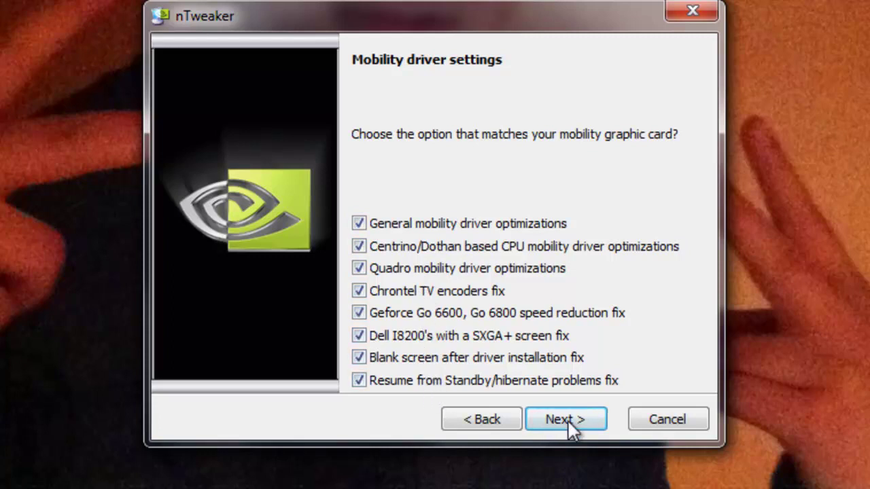
Apply the tweaks to the driver, then dismiss the wizard and exit setup.
left_click(566, 422)
left_click(589, 413)
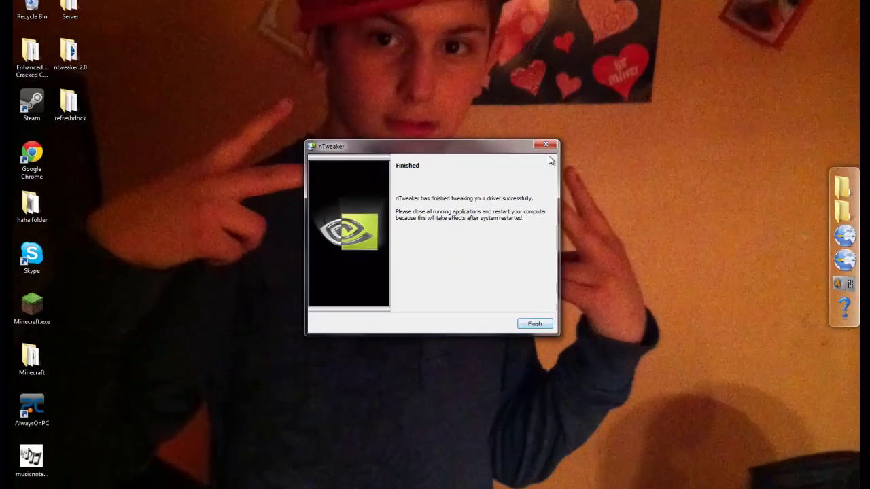
key("Escape")
left_click(454, 271)
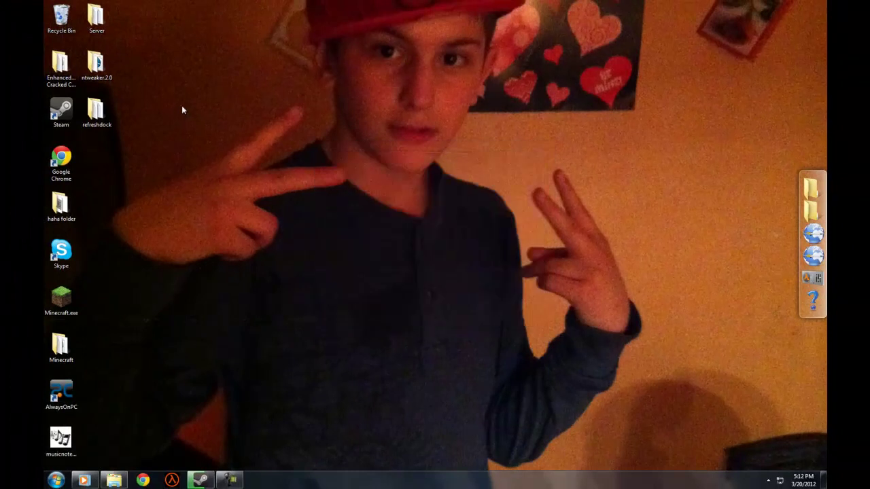
Open the refreshdock folder and select RefreshLock.exe among its files.
double_click(95, 110)
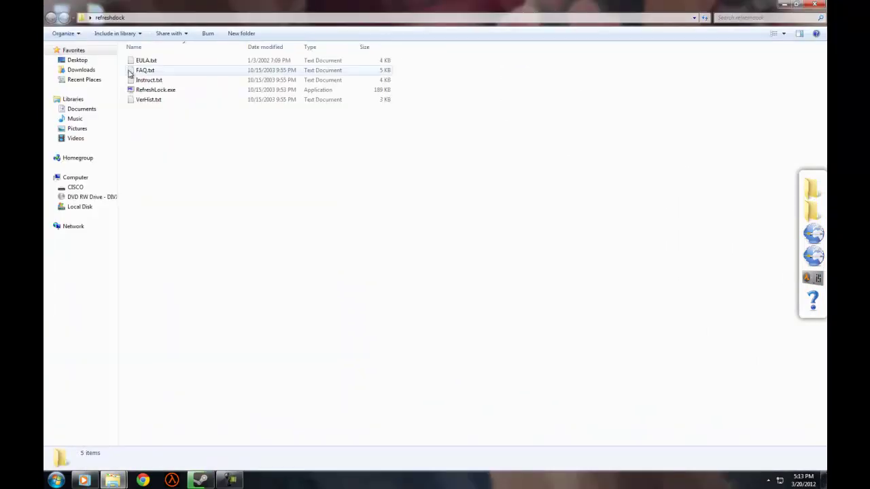
left_click_drag(292, 238, 277, 197)
left_click(166, 92)
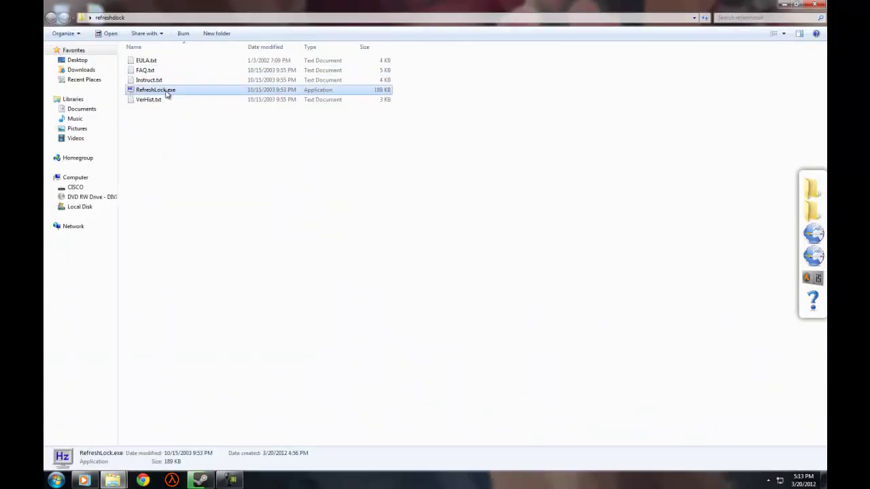
Launch RefreshLock and shift its configuration window slightly right and down.
double_click(163, 95)
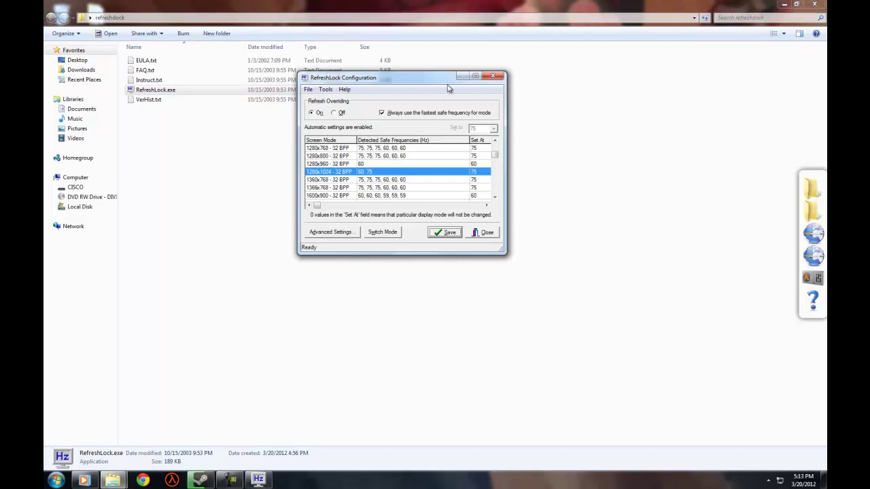
mouse_move(354, 79)
left_mouse_down()
mouse_move(391, 102)
mouse_move(332, 98)
left_mouse_up()
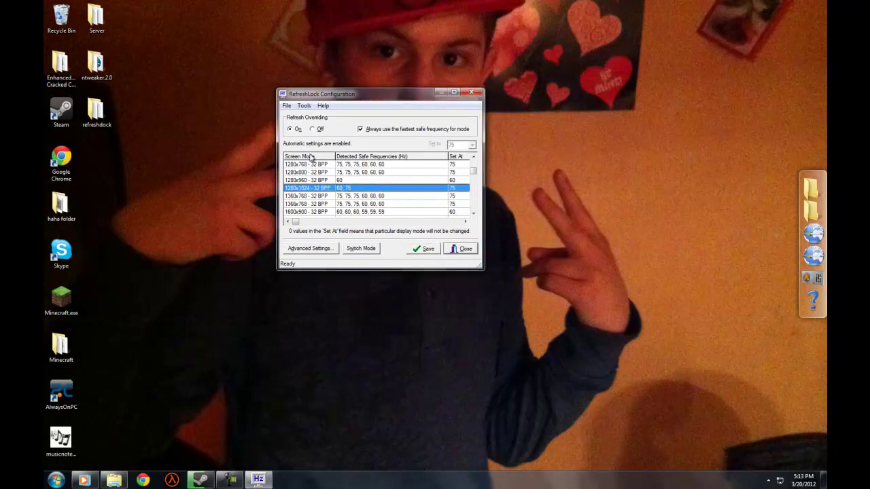
left_click_drag(474, 174, 475, 170)
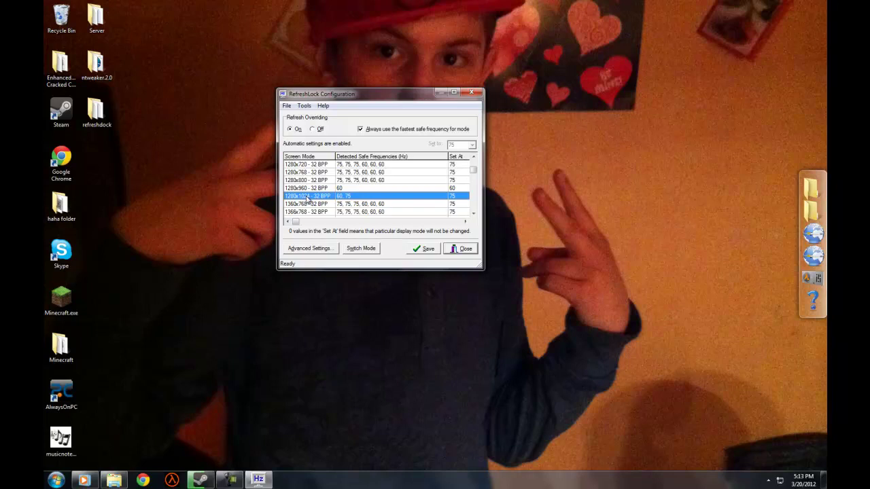
Browse the screen modes to 1280x1024 16 BPP and untick 'Always use the fastest safe frequency'.
key("Down")
key("Down")
key("Down")
key("Down")
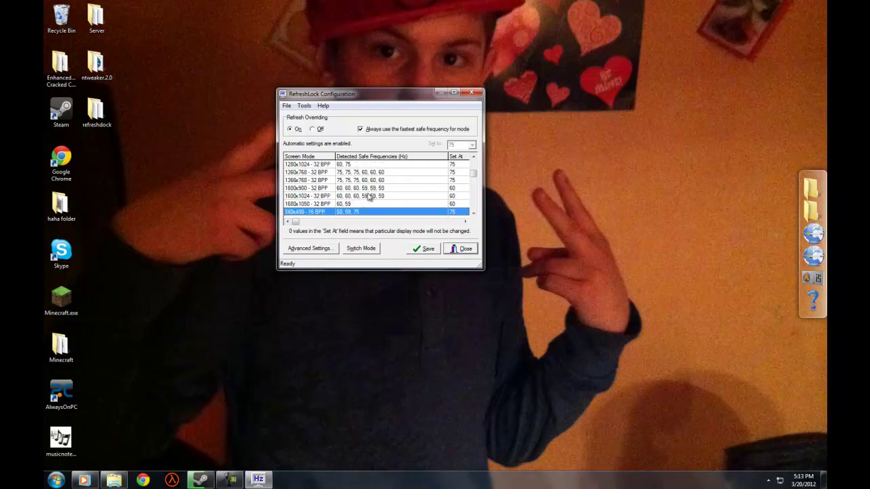
key("Down")
key("Down")
key("Down")
key("Down")
key("Down")
key("Down")
key("Down")
key("Down")
key("Down")
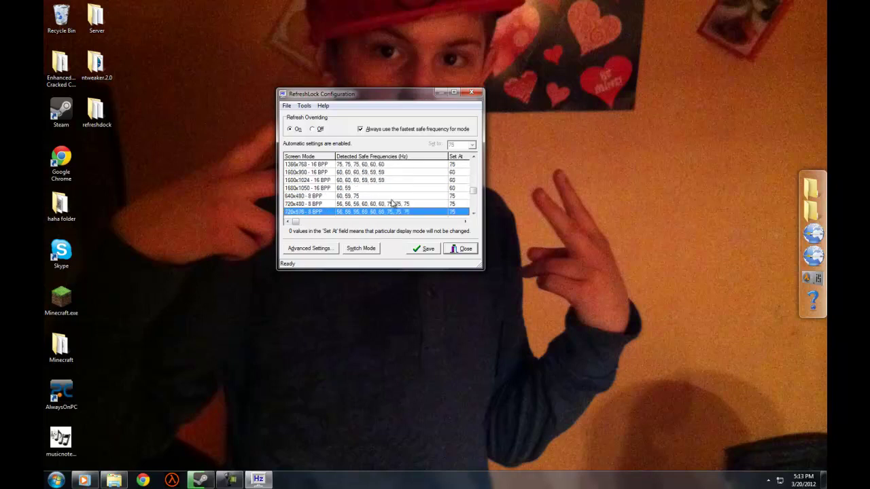
scroll(355, 182, "down", 2)
key("Up")
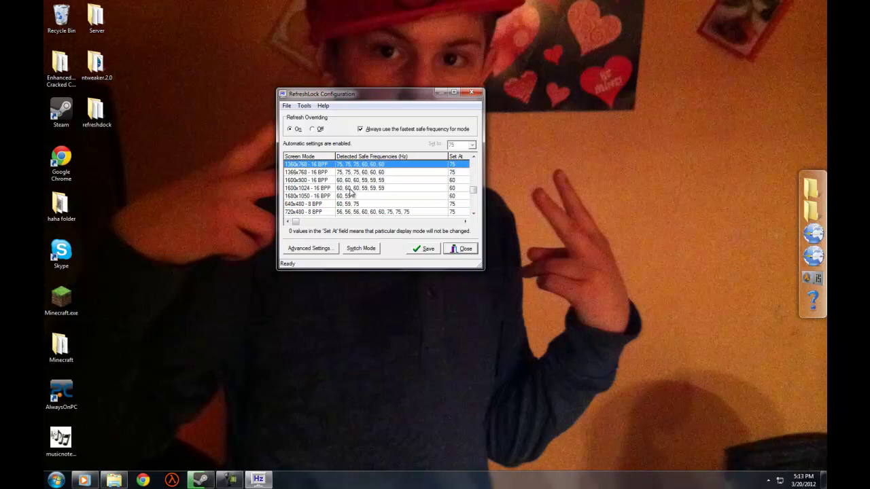
key("Down")
key("Down")
key("Down")
key("Down")
key("Down")
key("Down")
key("Down")
key("Down")
key("Down")
key("Down")
key("Down")
key("Down")
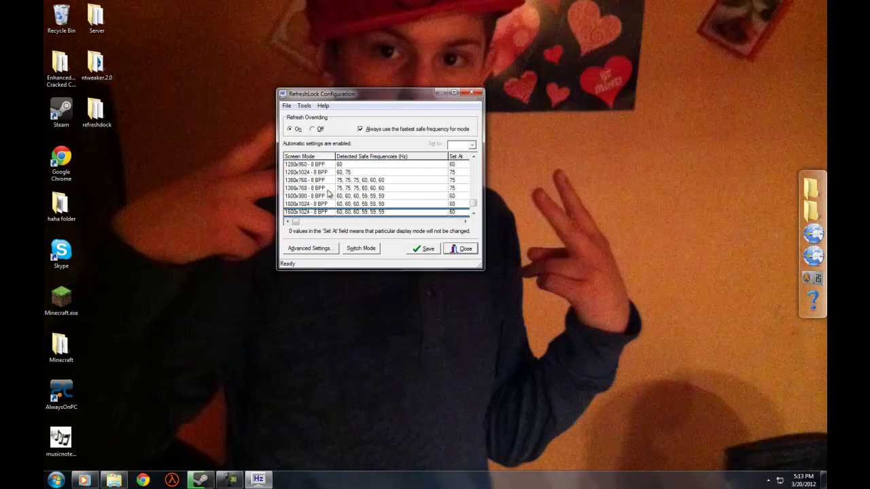
key("Up")
key("Up")
key("Up")
key("Up")
key("Up")
key("Up")
key("Up")
key("Up")
key("Up")
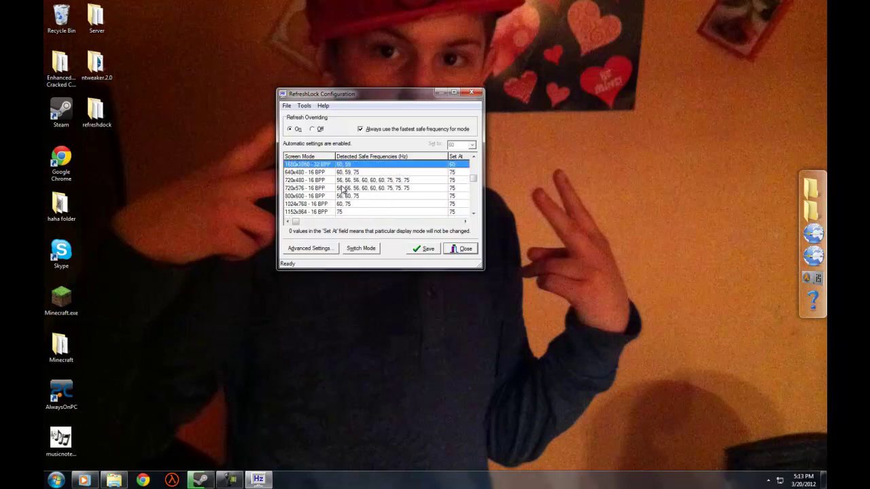
key("Up")
key("Up")
key("Up")
key("Down")
key("Down")
key("Down")
key("Down")
key("Down")
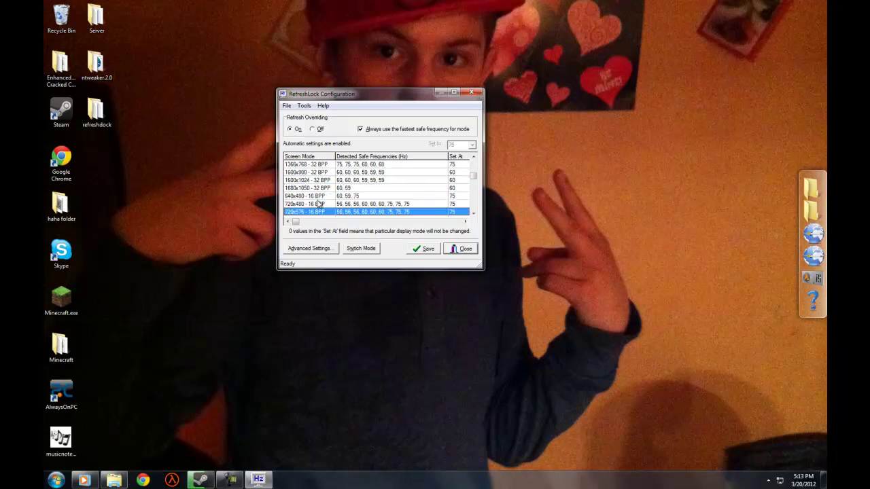
key("Down")
key("Down")
key("Down")
key("Down")
key("Down")
key("Down")
key("Down")
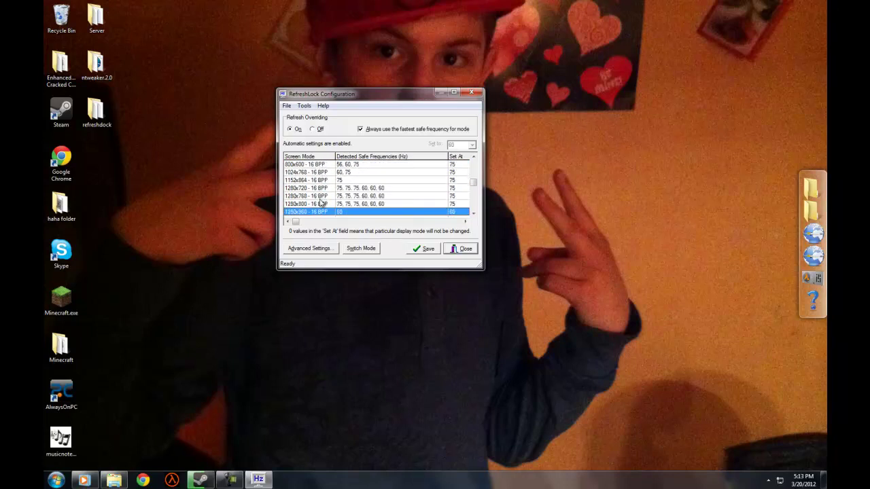
key("Down")
key("Down")
key("Up")
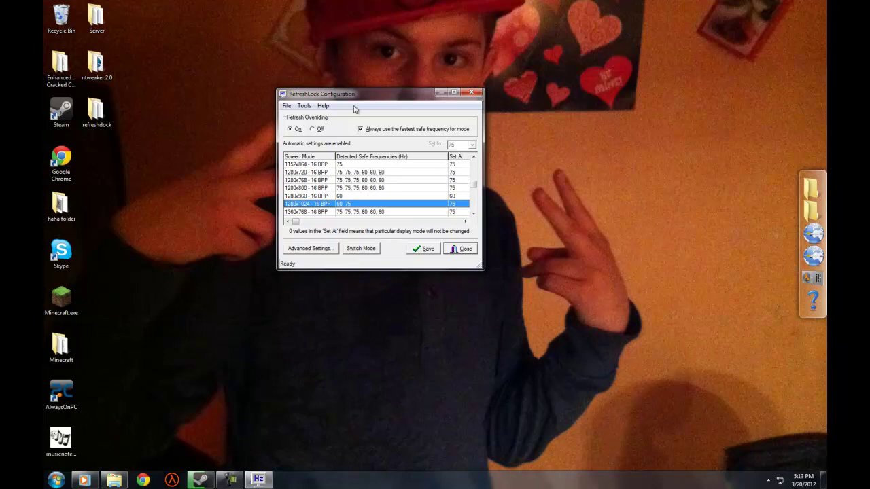
left_click(372, 131)
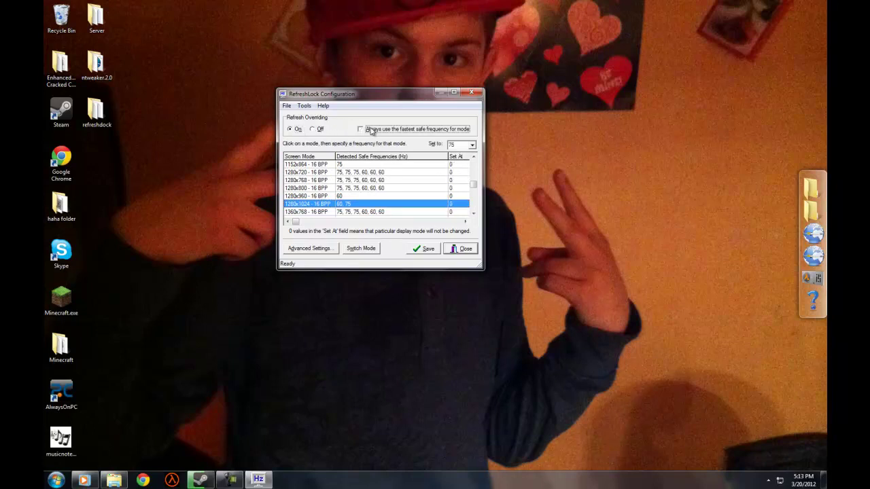
Save and close RefreshLock's settings, then close the ntweaker2.0 folder window.
left_click(421, 249)
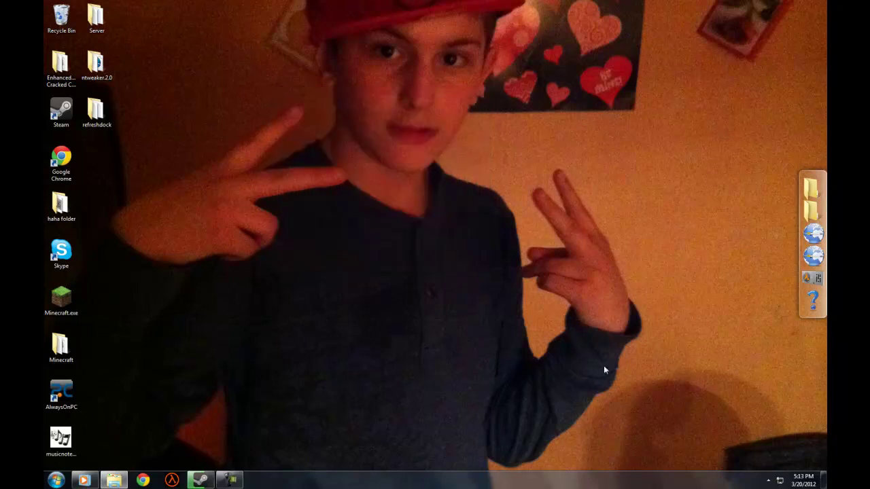
left_click_drag(380, 223, 564, 287)
left_click(114, 480)
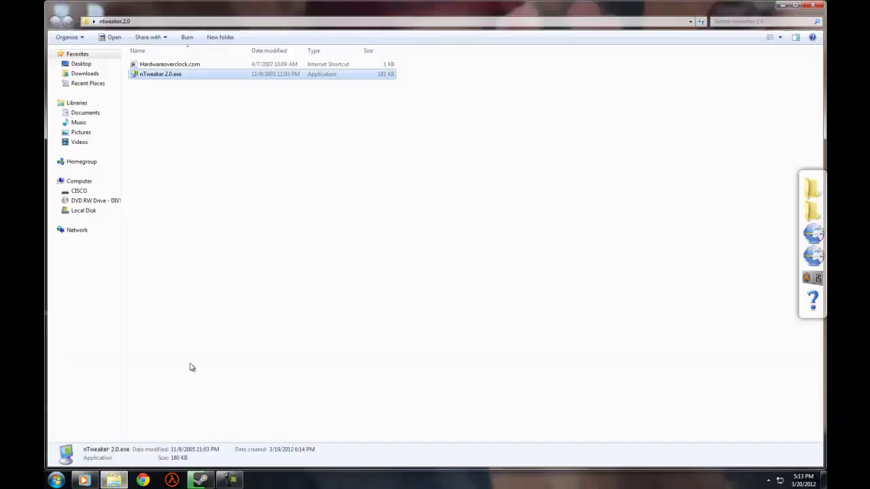
left_click(813, 5)
Browse from Computer into Local Disk and the Program Files (x86) folder.
left_click(55, 480)
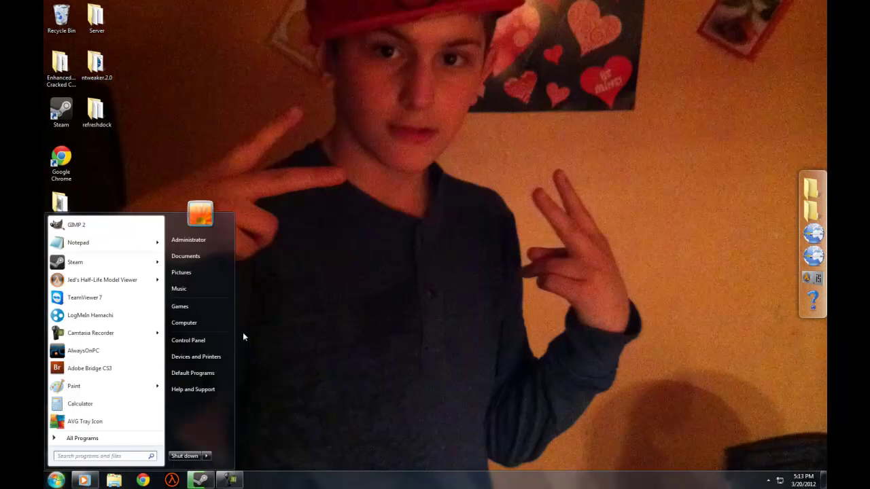
left_click(213, 322)
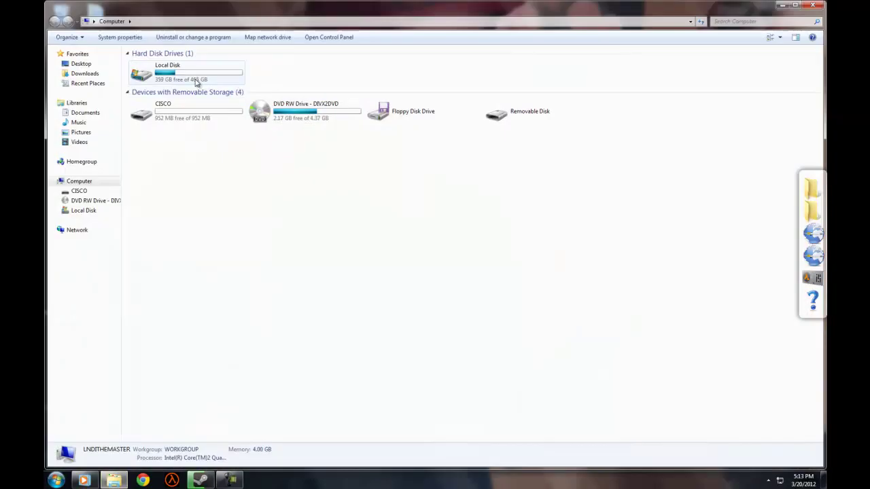
double_click(196, 80)
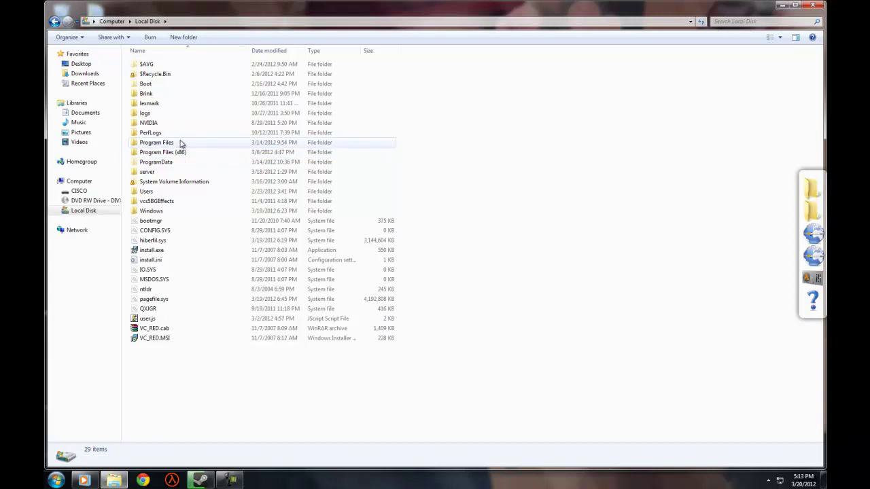
double_click(182, 143)
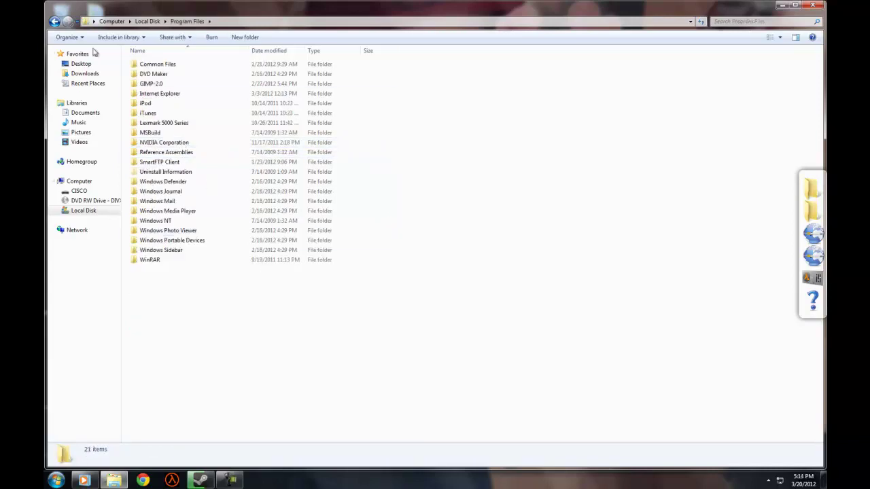
left_click(54, 21)
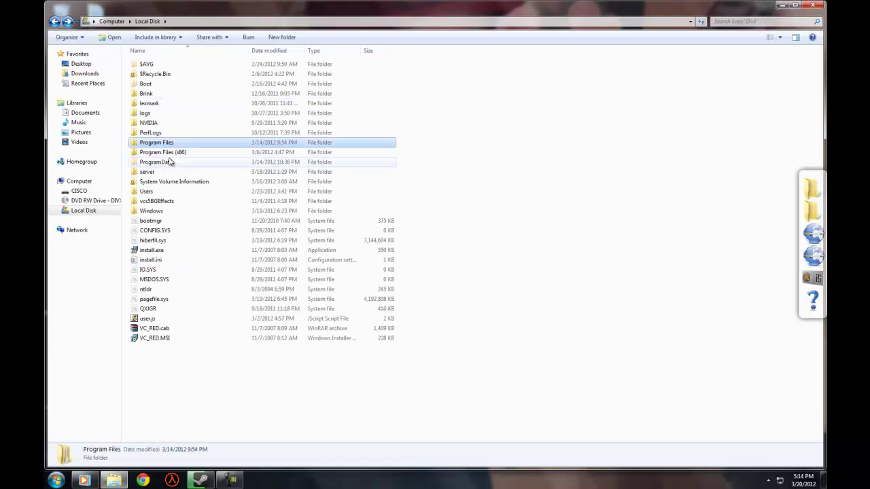
left_click(169, 155)
double_click(172, 154)
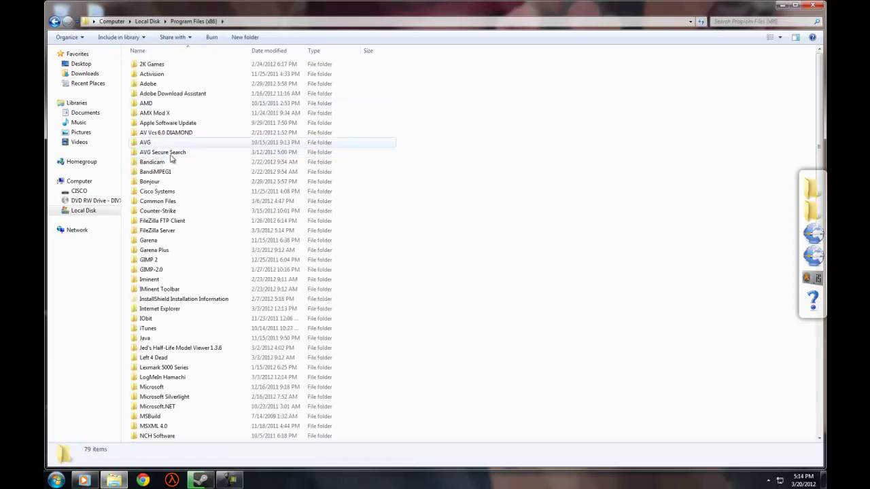
Drill down through Steam, steamapps and the account folder into counter-strike's cstrike folder.
scroll(174, 277, "down", 3)
scroll(182, 272, "down", 4)
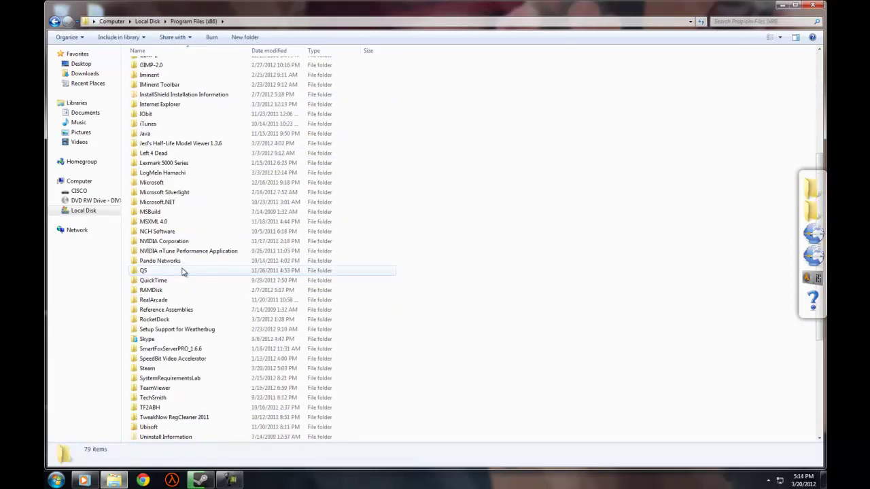
scroll(170, 317, "down", 2)
double_click(166, 312)
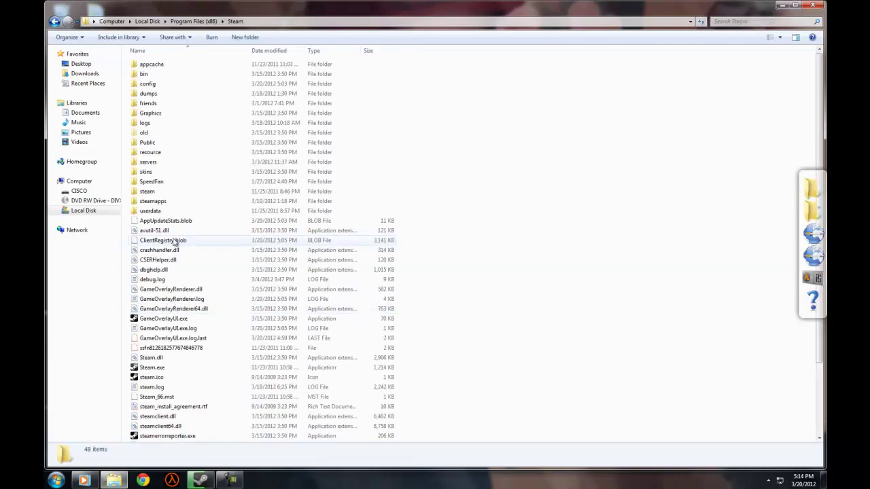
double_click(170, 205)
double_click(163, 74)
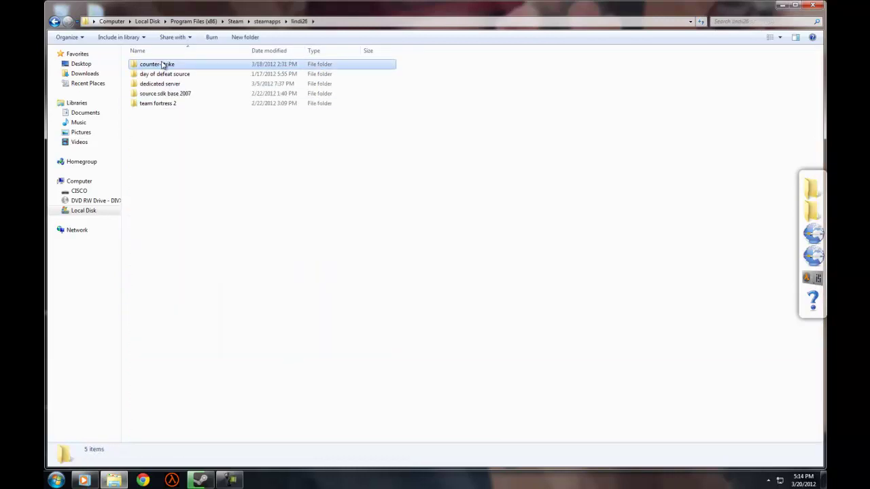
double_click(162, 64)
scroll(170, 145, "down", 1)
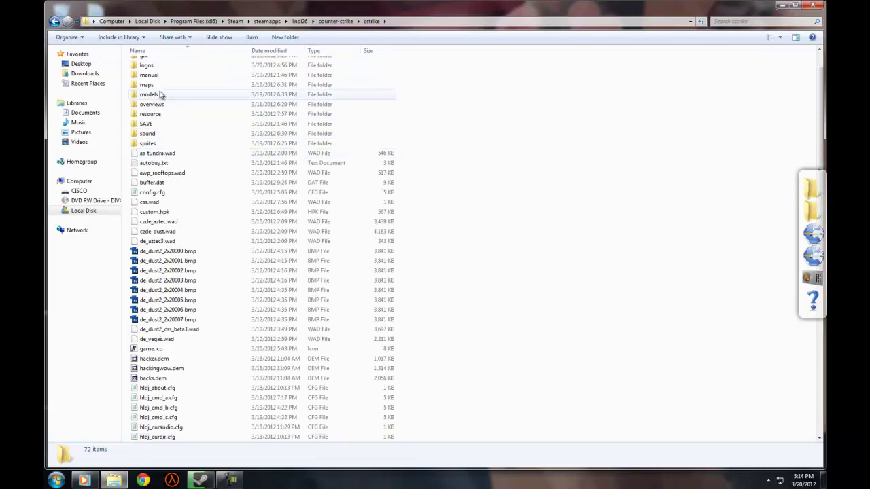
scroll(166, 103, "up", 1)
scroll(187, 172, "down", 9)
scroll(186, 172, "down", 2)
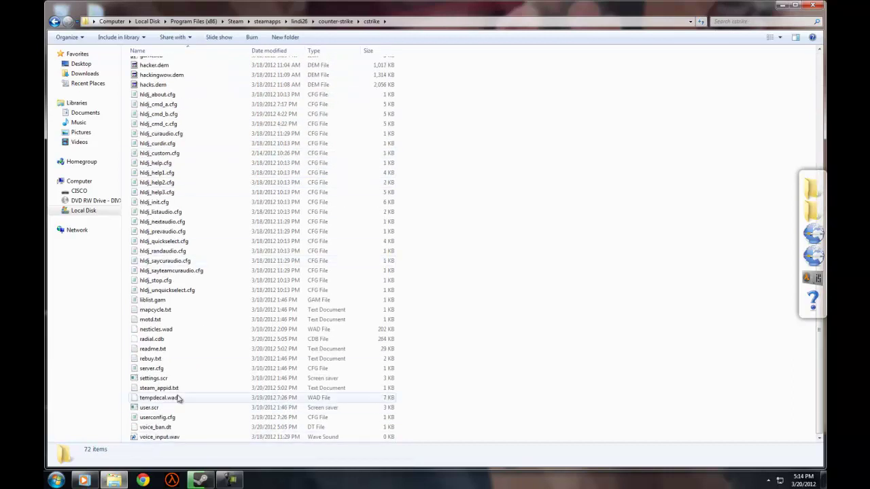
Open userconfig.cfg, select all its commands, and snap Notepad right beside the cstrike folder.
double_click(168, 417)
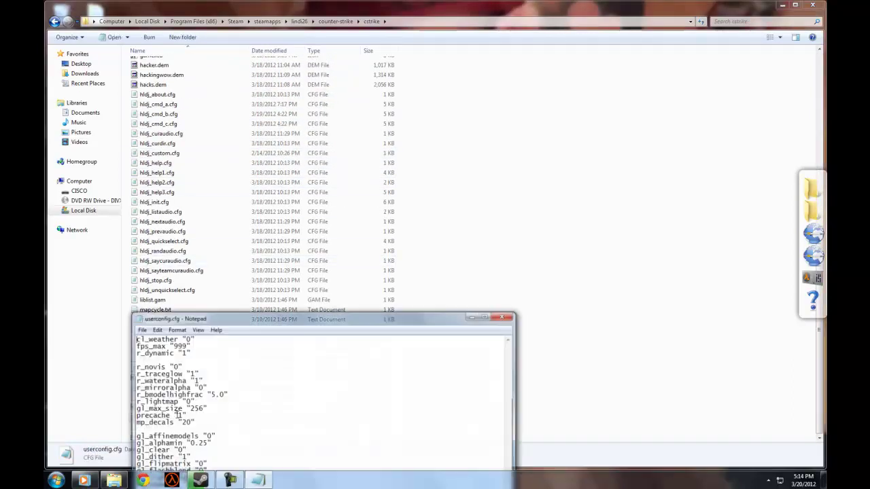
left_click_drag(182, 317, 104, 4)
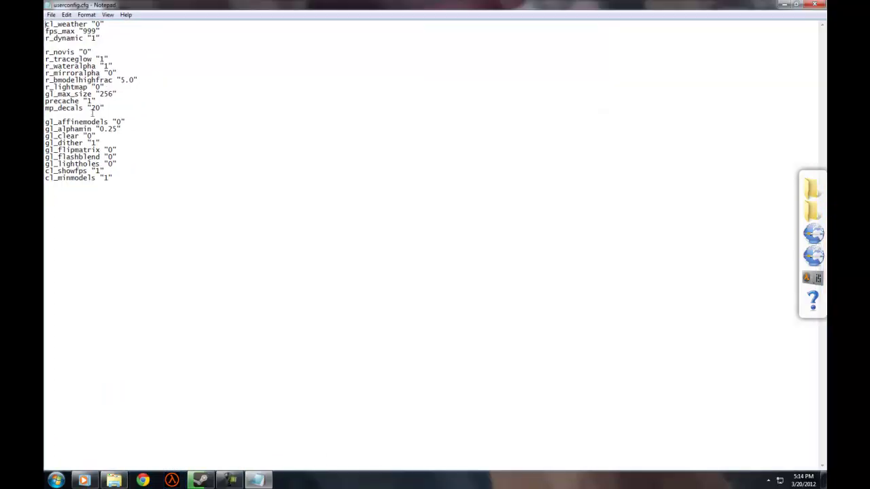
key("ctrl+a")
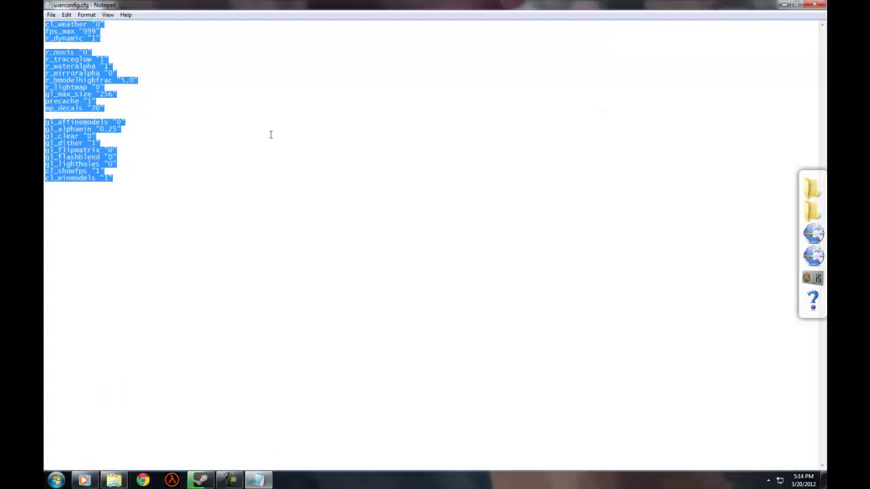
key("super+Left")
key("super+Right")
key("super+Right")
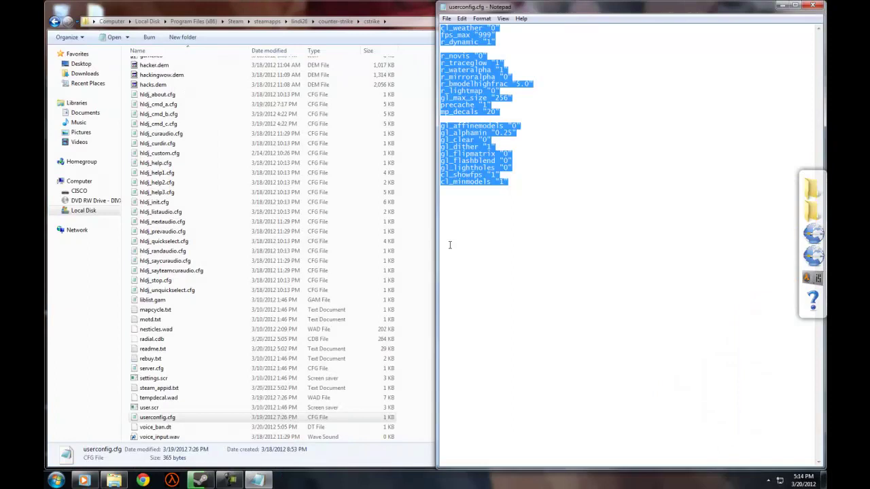
left_click(404, 5)
key("super+Left")
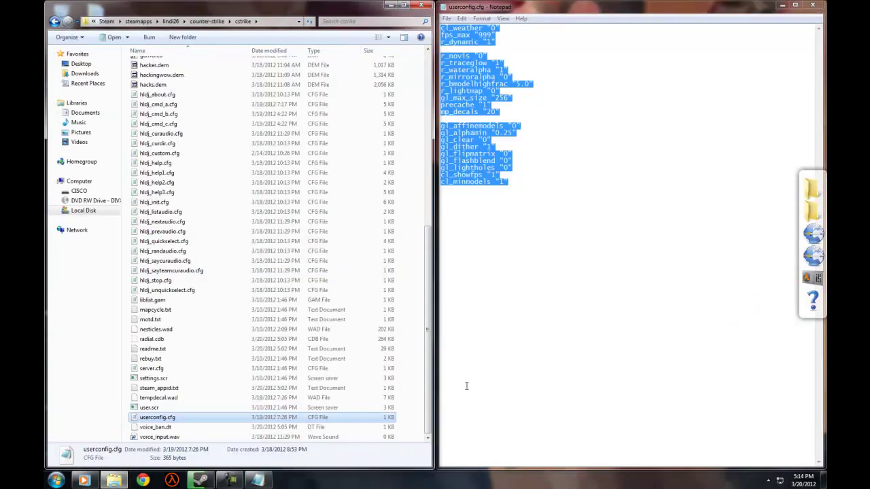
Create a new text document named 'userconfig' in cstrike, then cancel and delete it.
right_click(407, 389)
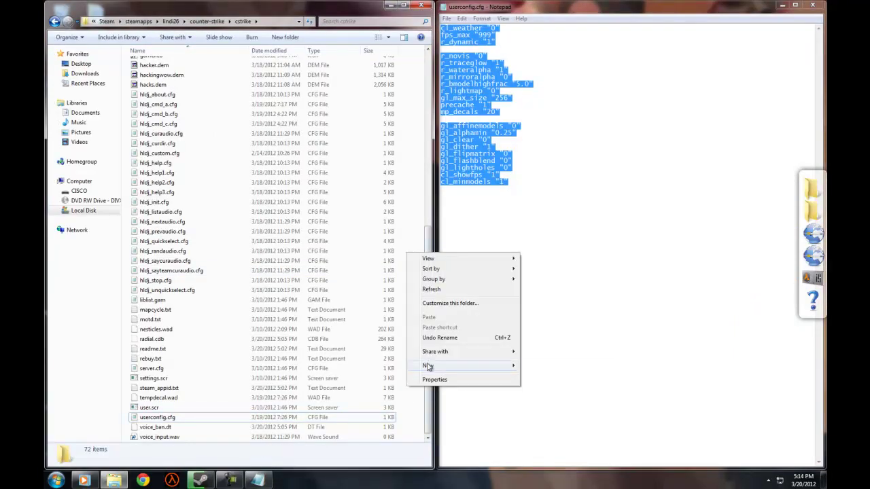
mouse_move(428, 365)
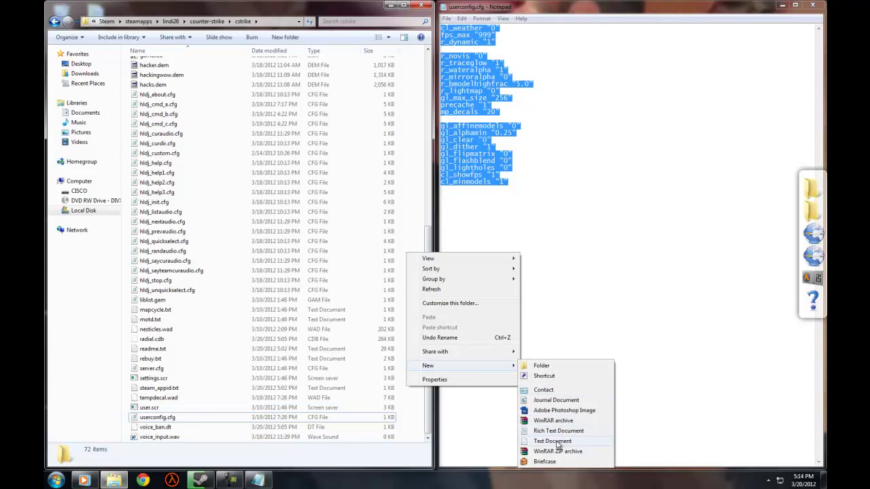
left_click(563, 441)
type("userconf.txt")
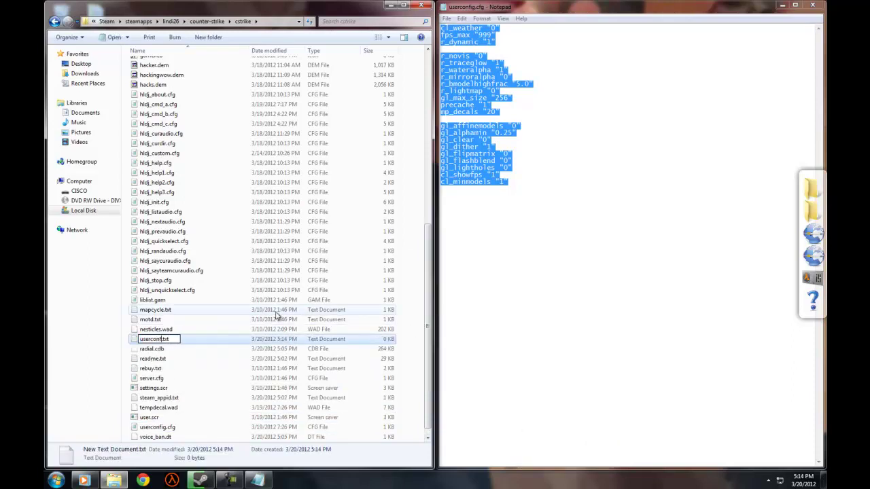
type("ig")
key("BackSpace")
key("BackSpace")
key("BackSpace")
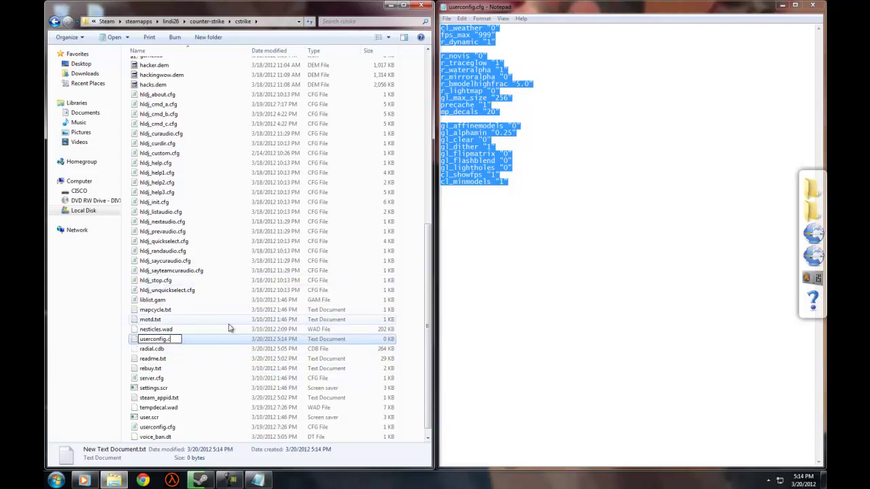
key("BackSpace")
key("BackSpace")
key("BackSpace")
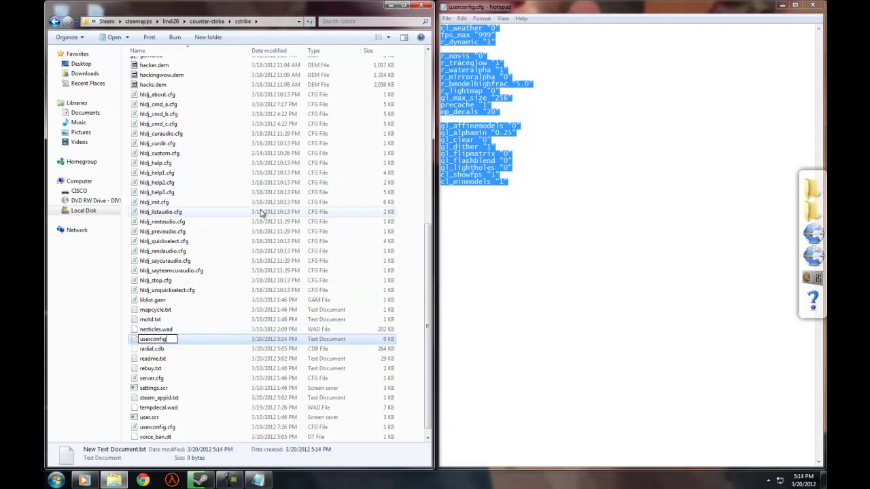
key("BackSpace")
key("BackSpace")
key("BackSpace")
key("Escape")
key("Delete")
key("Return")
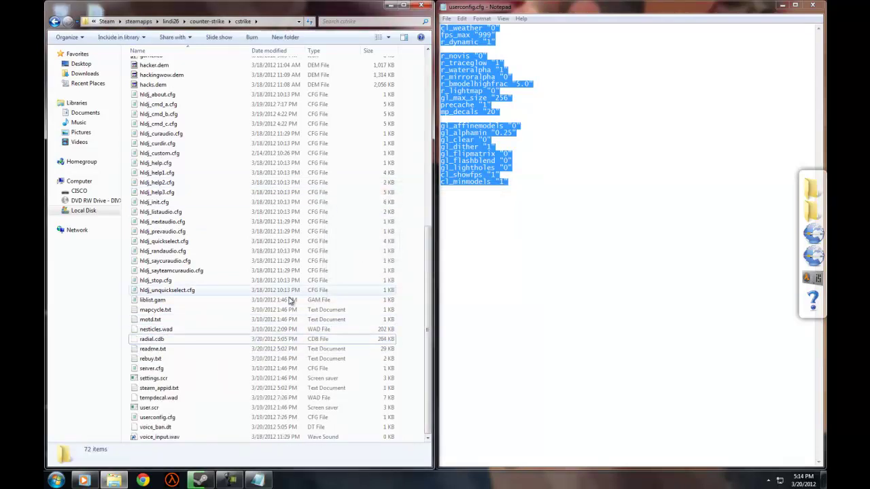
key("alt+Tab")
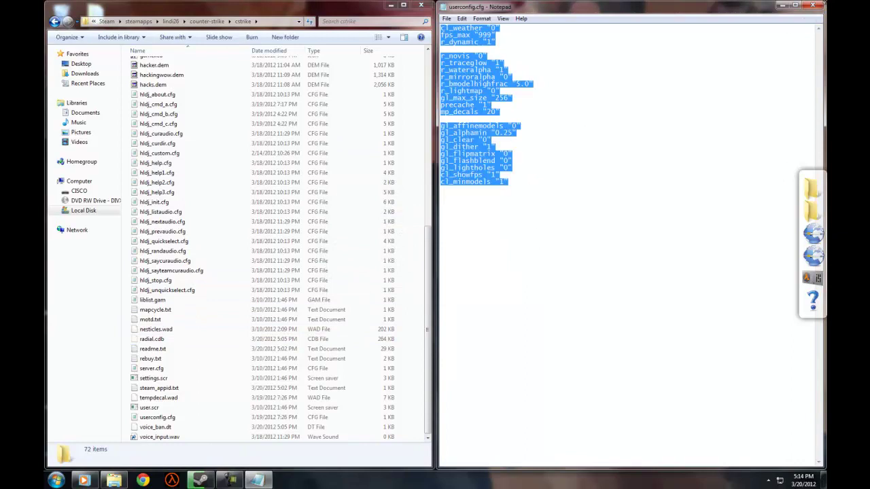
Close the userconfig.cfg Notepad window and minimize the cstrike Explorer window.
left_click(812, 5)
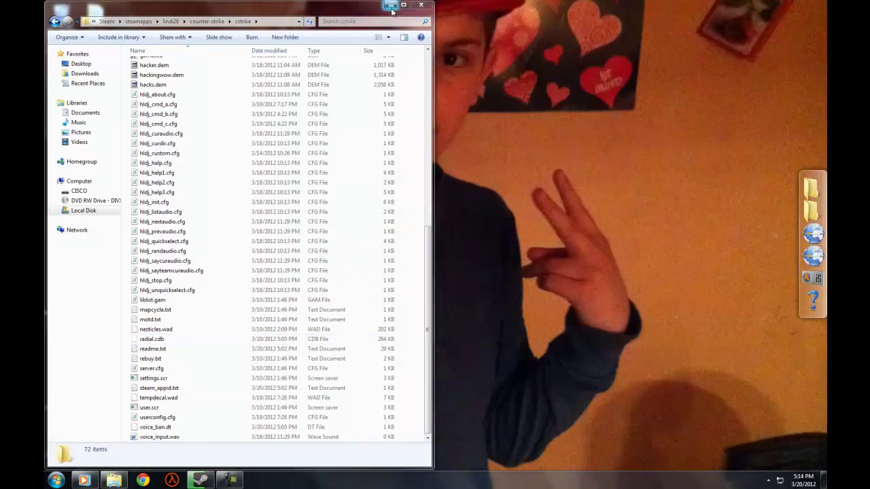
left_click(393, 8)
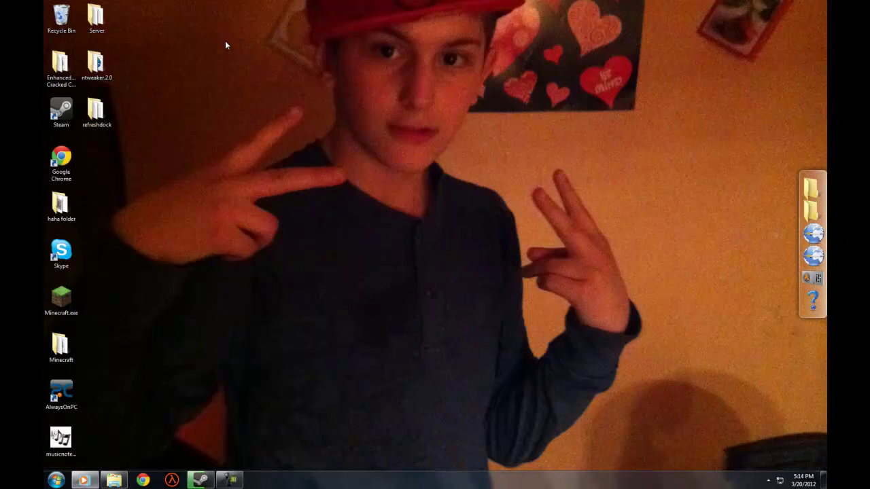
left_click_drag(208, 421, 547, 321)
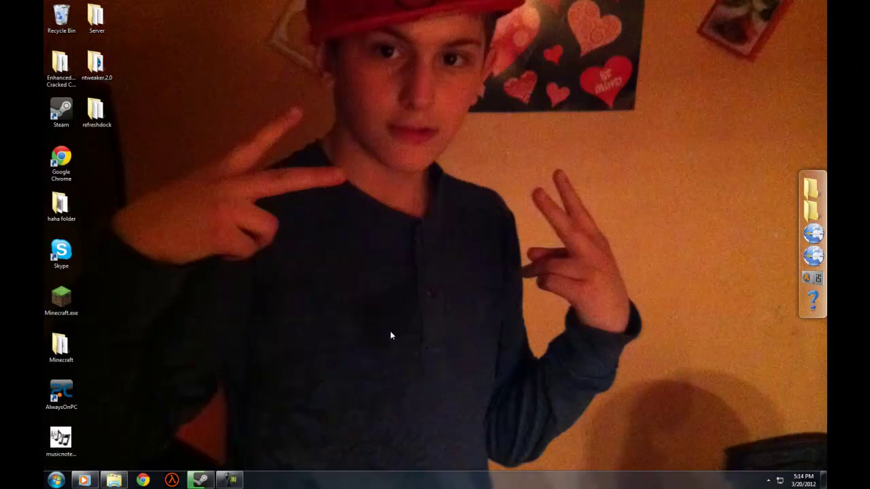